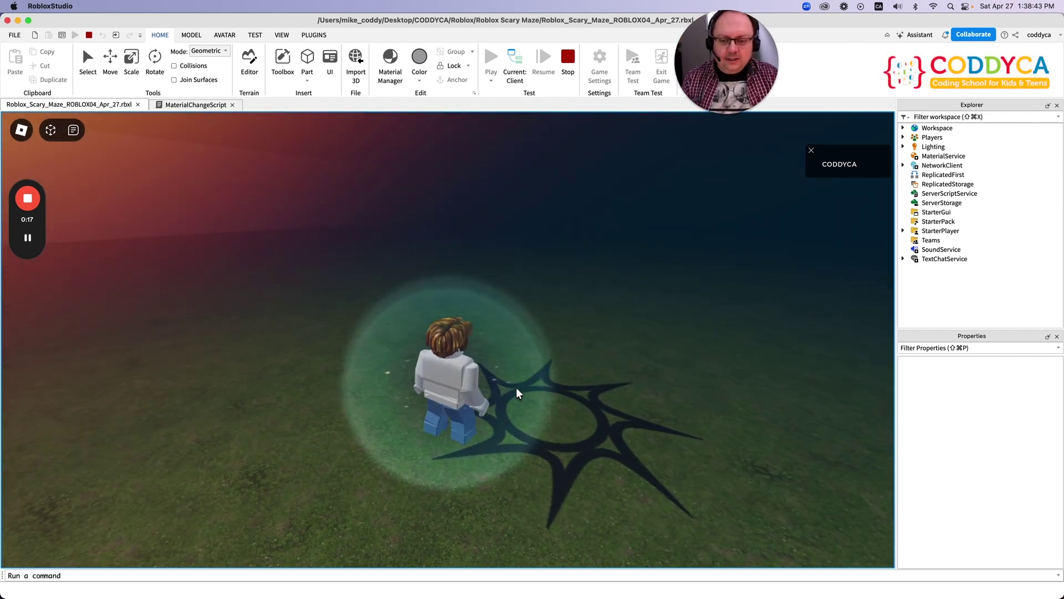
Walk the character across the decal into the fog while orbiting the playtest camera.
{"action": "right_click_drag", "start_coordinate": [517, 392], "coordinate": [516, 393]}
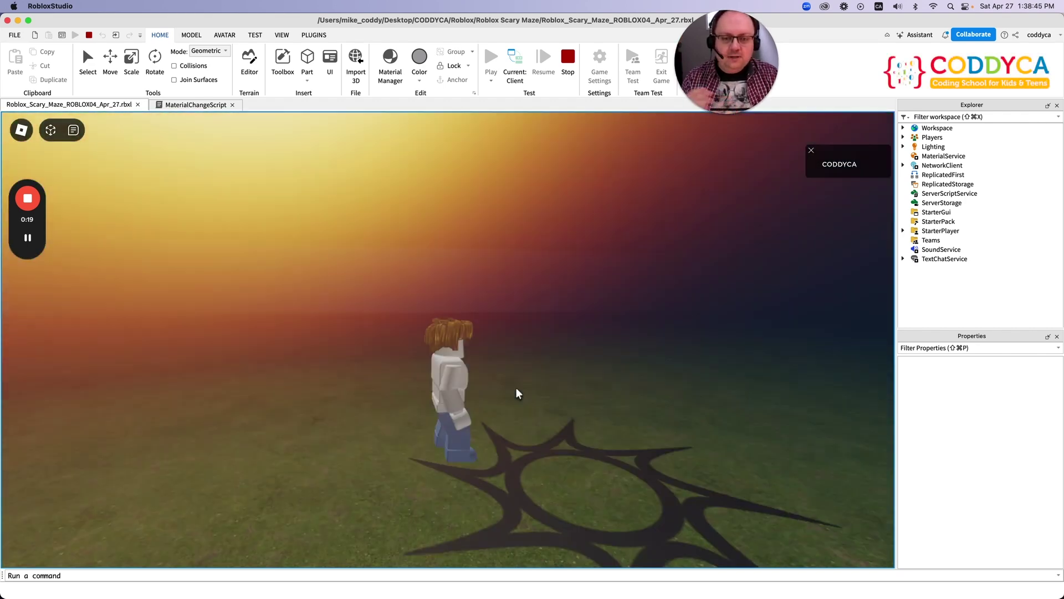
{"action": "key", "text": "w"}
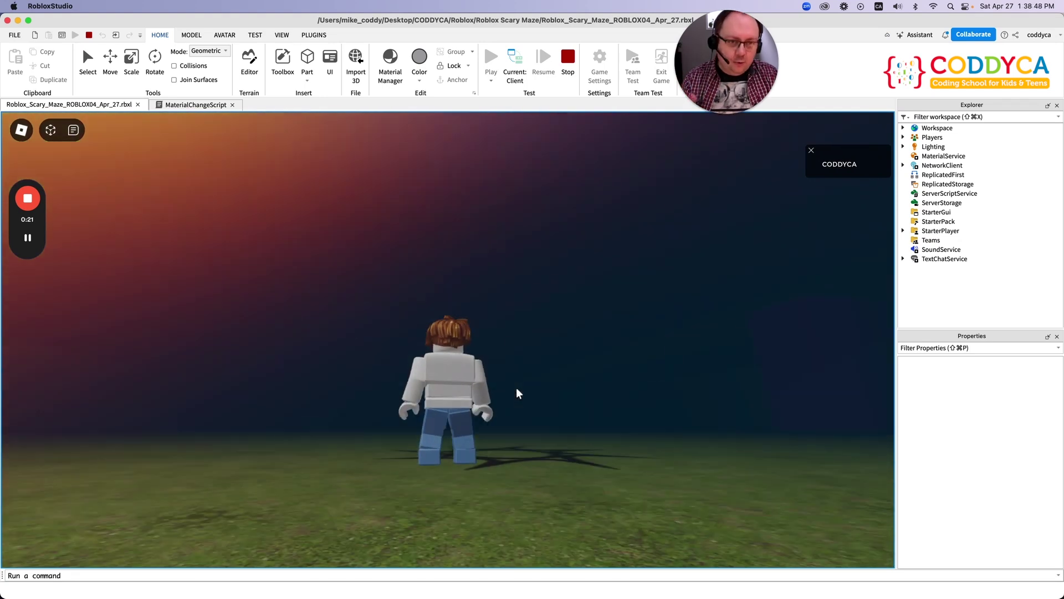
{"action": "right_click_drag", "start_coordinate": [516, 387], "coordinate": [347, 274]}
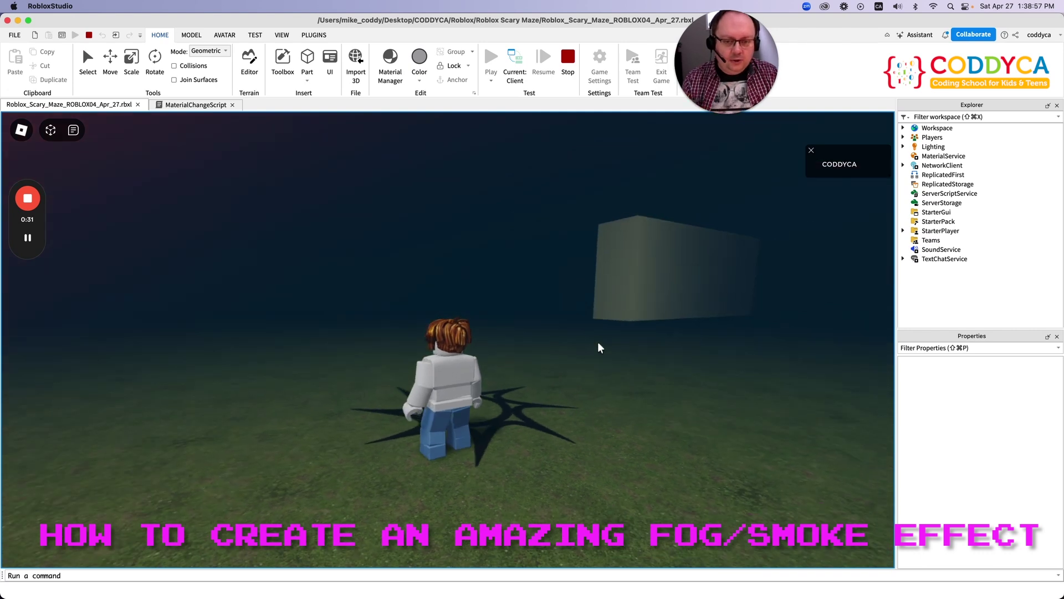
{"action": "key", "text": "Right"}
{"action": "key", "text": "w"}
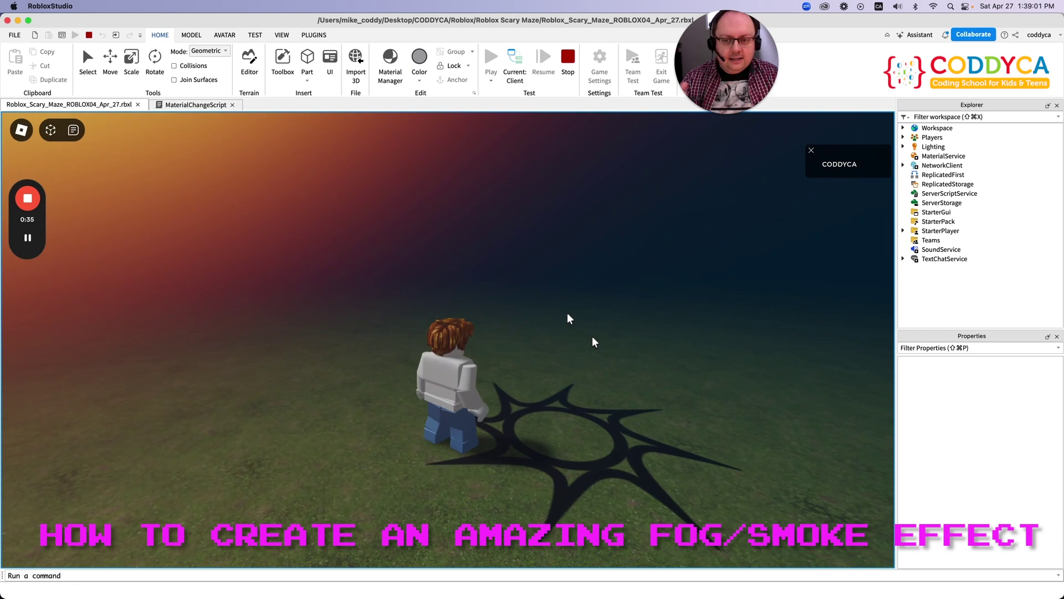
{"action": "key", "text": "Right"}
{"action": "key", "text": "w"}
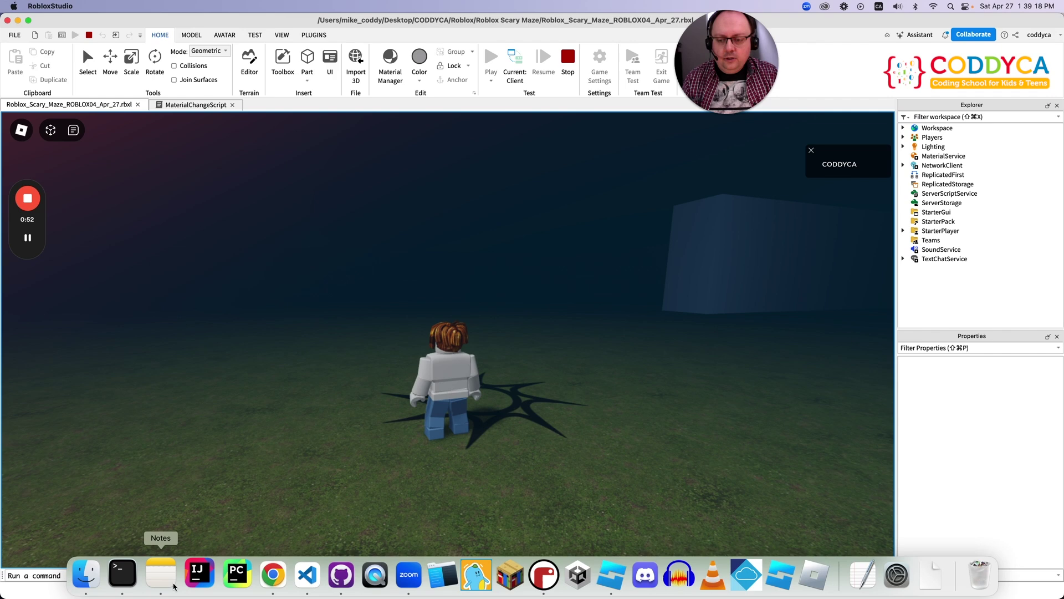
Glance at the YouTube channel page, then return to Roblox Studio and reorient the maze view.
{"action": "left_click", "coordinate": [264, 576]}
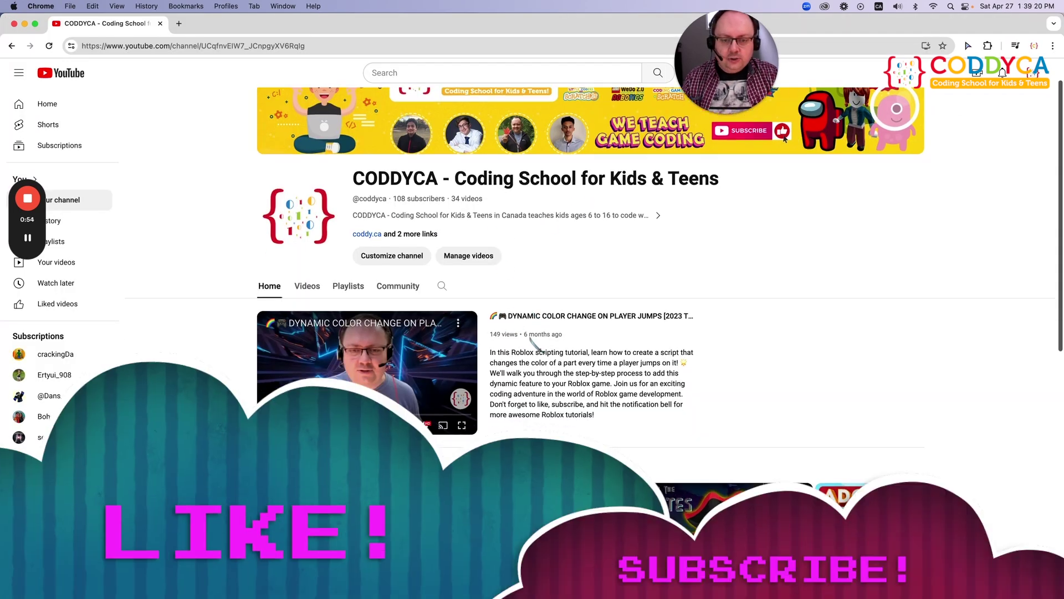
{"action": "scroll", "coordinate": [524, 383], "scroll_direction": "down", "scroll_amount": 8}
{"action": "scroll", "coordinate": [524, 333], "scroll_direction": "up", "scroll_amount": 8}
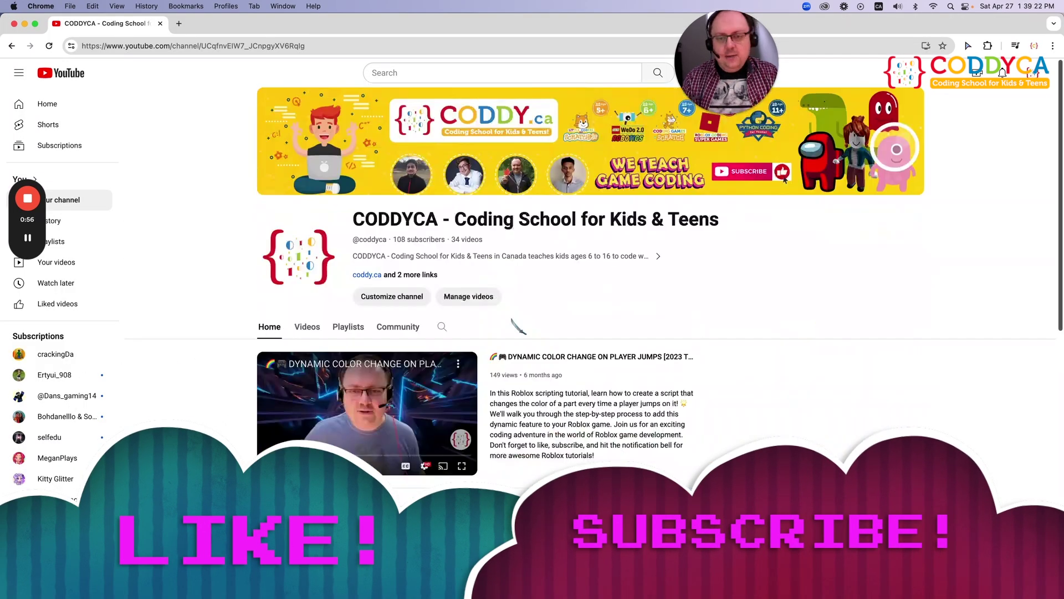
{"action": "key", "text": "super+Tab"}
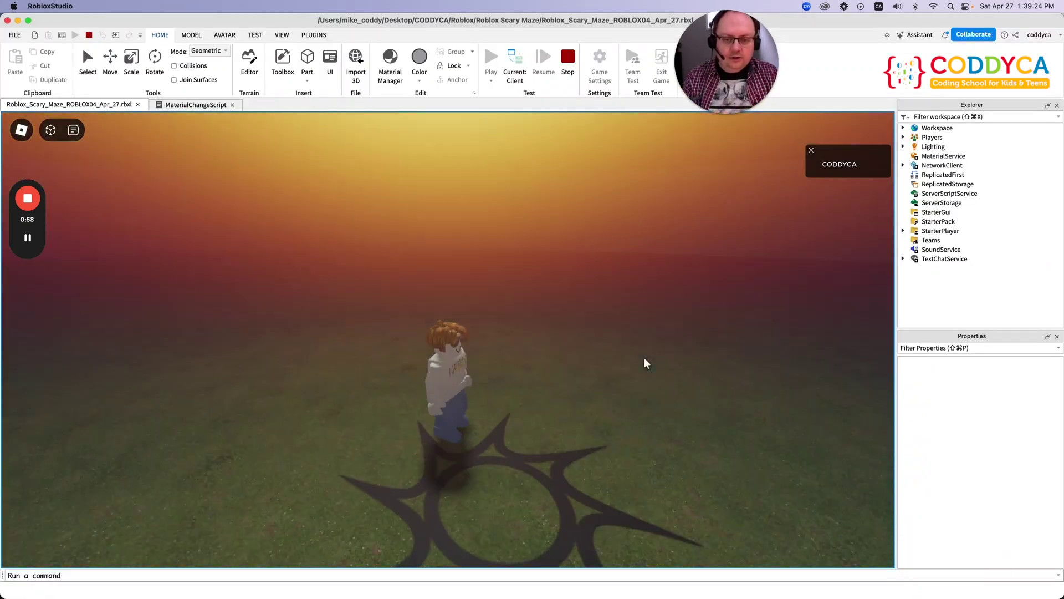
{"action": "right_click_drag", "start_coordinate": [644, 359], "coordinate": [594, 218]}
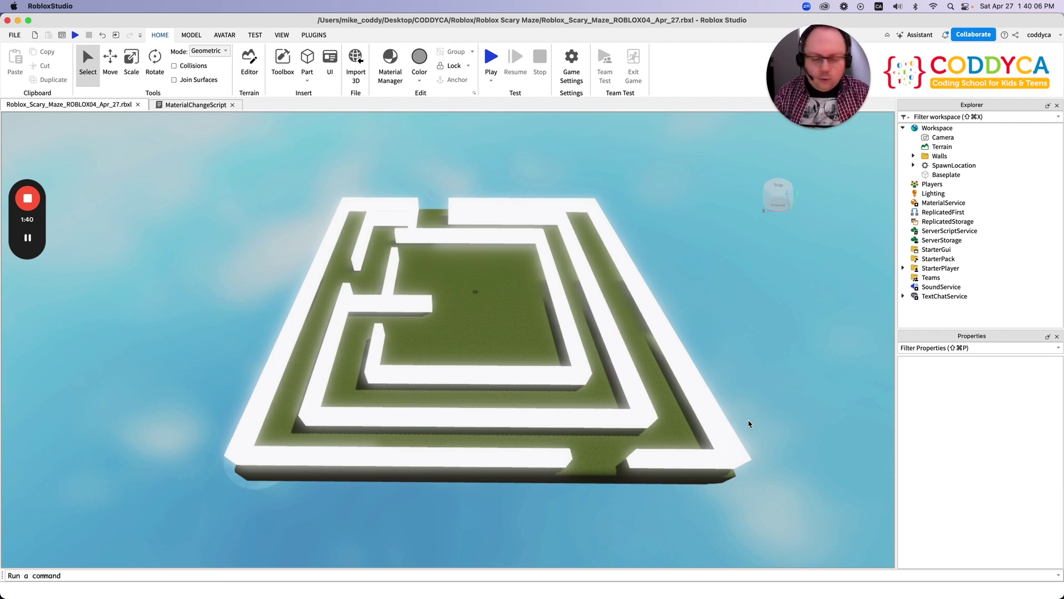
{"action": "right_click_drag", "start_coordinate": [541, 327], "coordinate": [546, 316]}
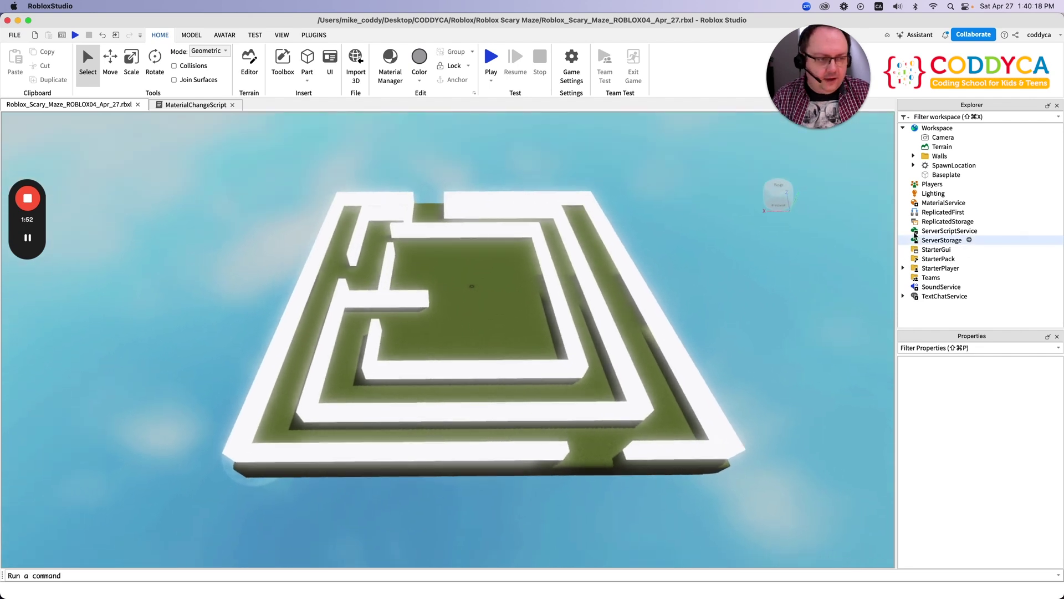
Insert a Sky object under Lighting and tilt the view up toward it.
{"action": "left_click", "coordinate": [934, 194]}
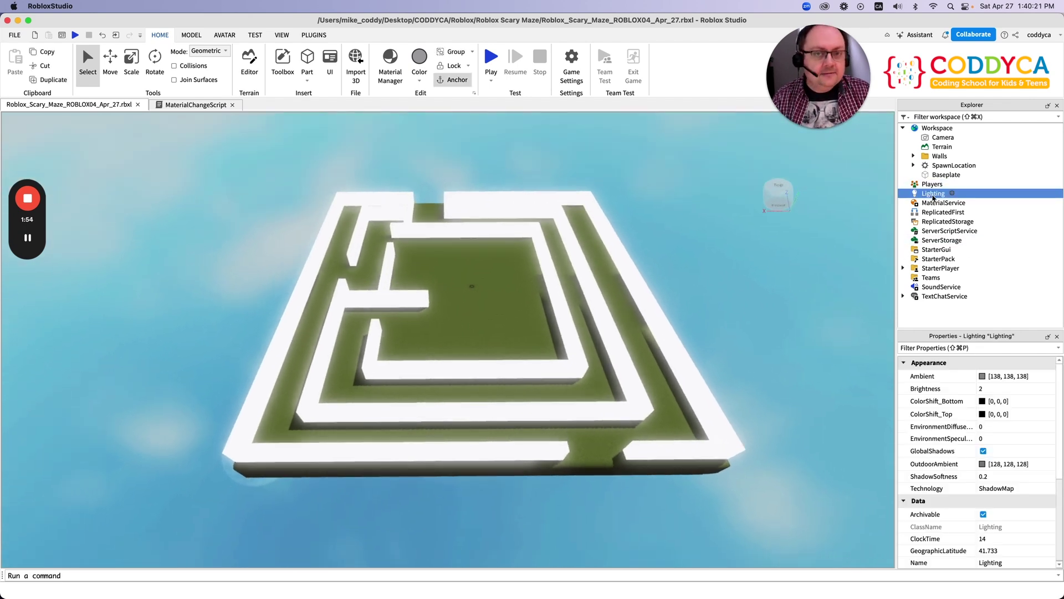
{"action": "left_click", "coordinate": [954, 193]}
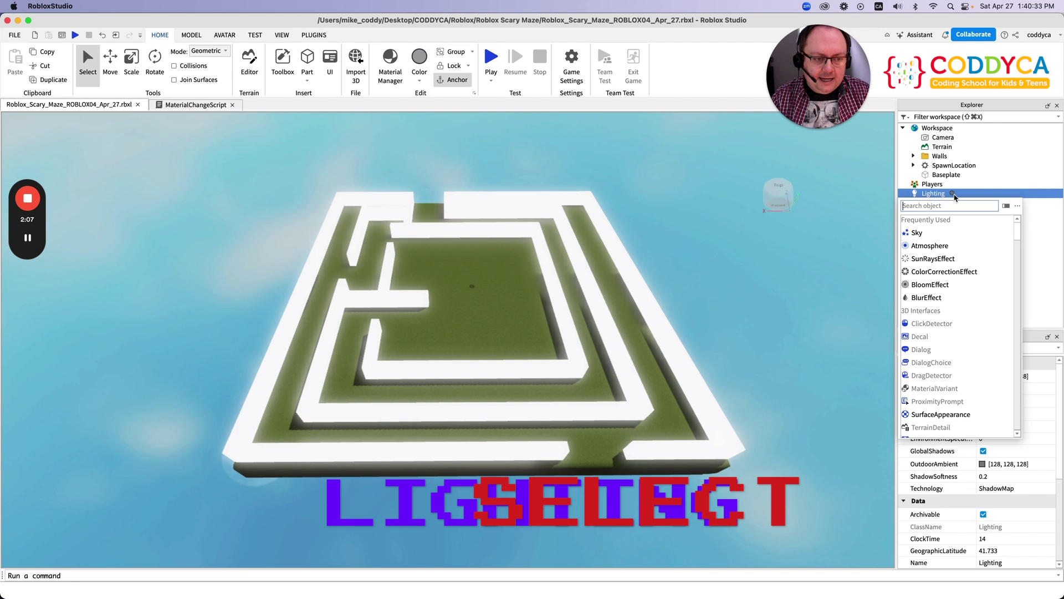
{"action": "left_click", "coordinate": [928, 236]}
{"action": "right_click_drag", "start_coordinate": [815, 397], "coordinate": [781, 366]}
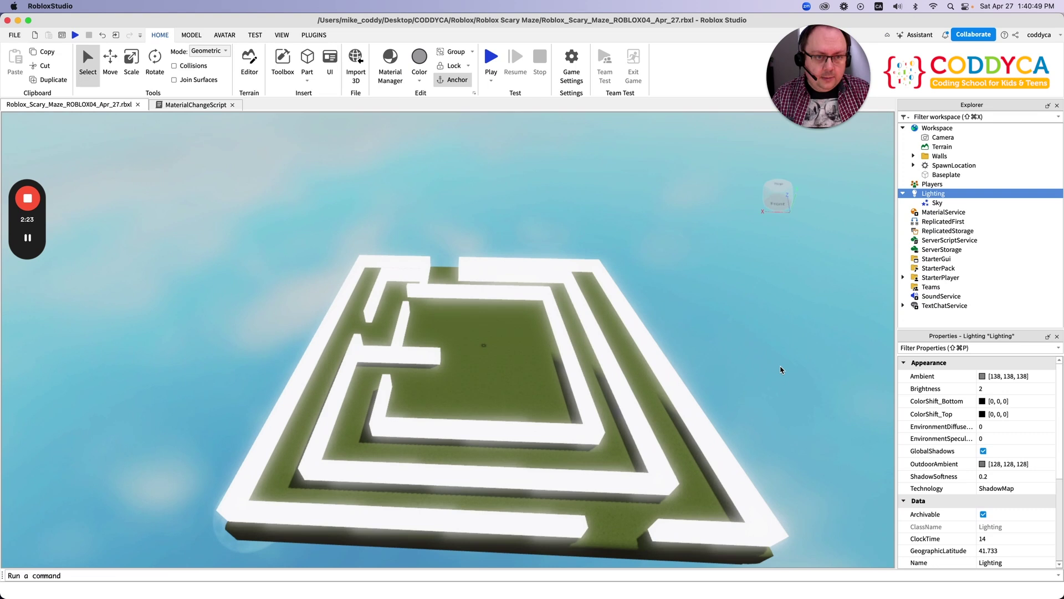
Insert an Atmosphere object under Lighting.
{"action": "left_click", "coordinate": [953, 195]}
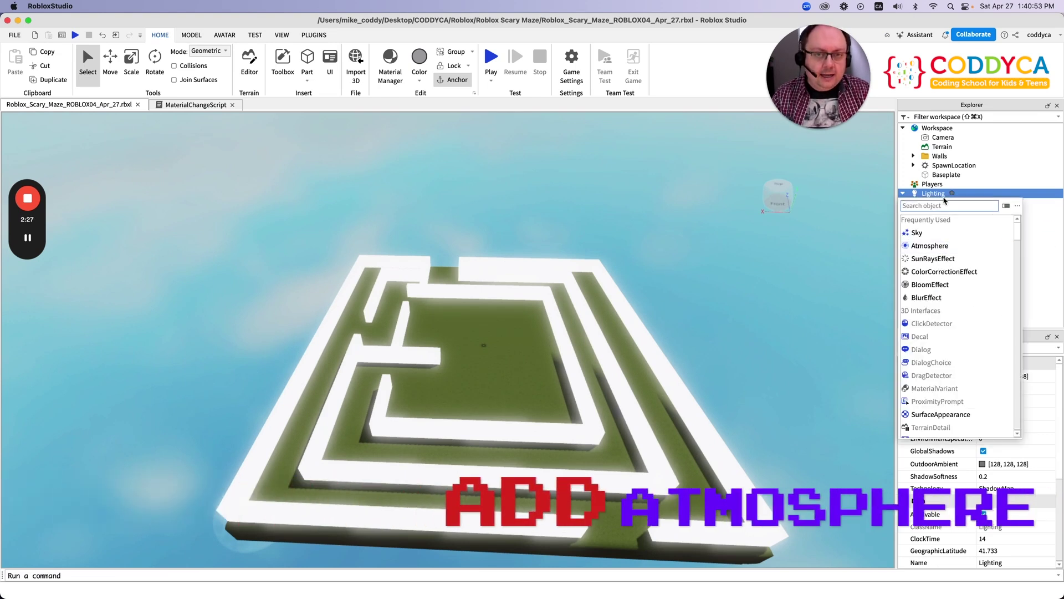
{"action": "left_click", "coordinate": [952, 198]}
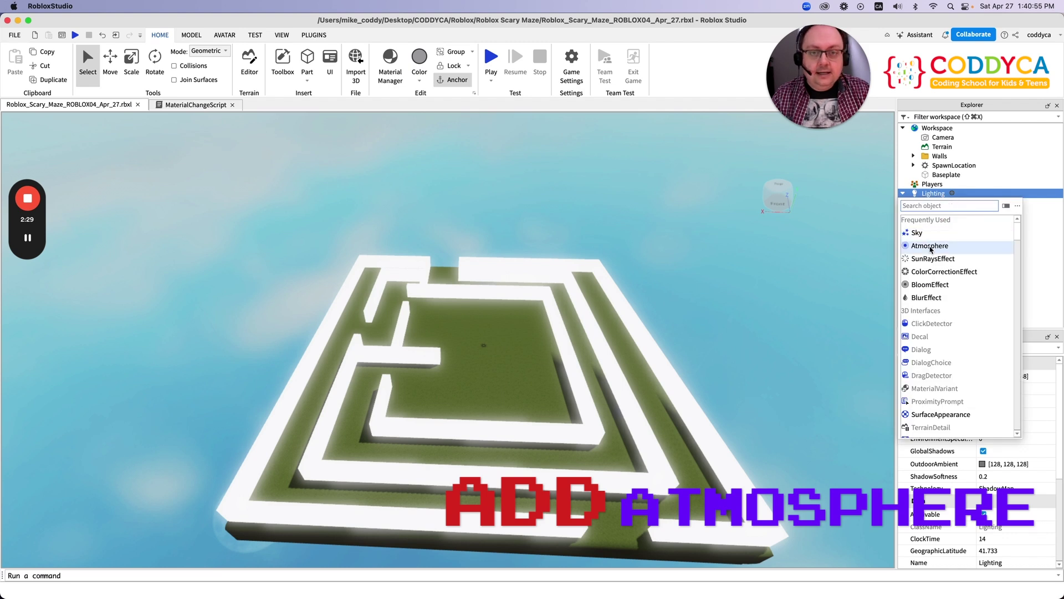
{"action": "left_click", "coordinate": [930, 245]}
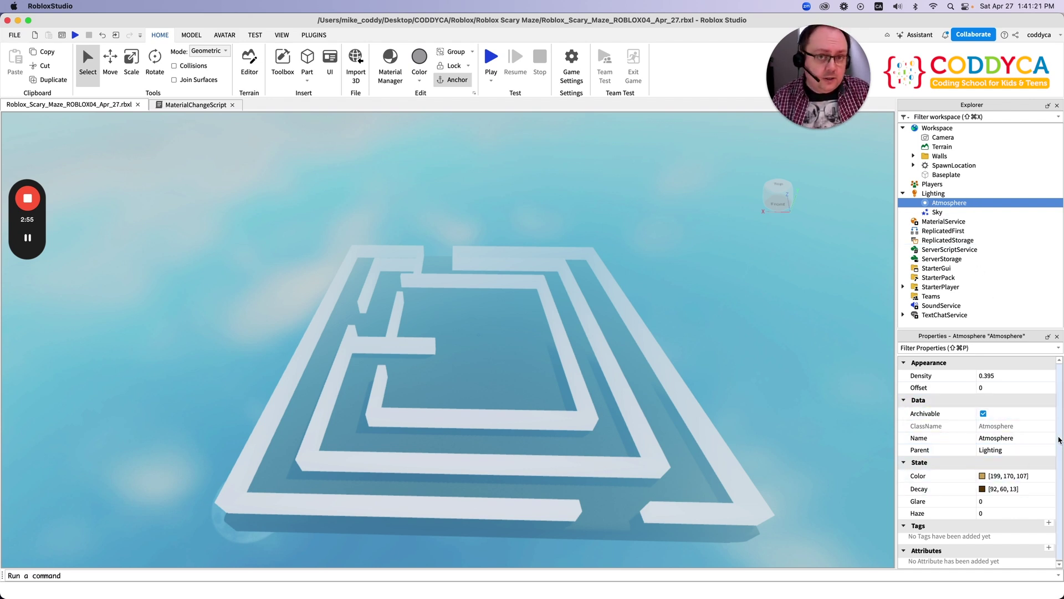
Test the Atmosphere Density slider's fog thickness, then settle it at 0.532.
{"action": "left_click", "coordinate": [281, 35]}
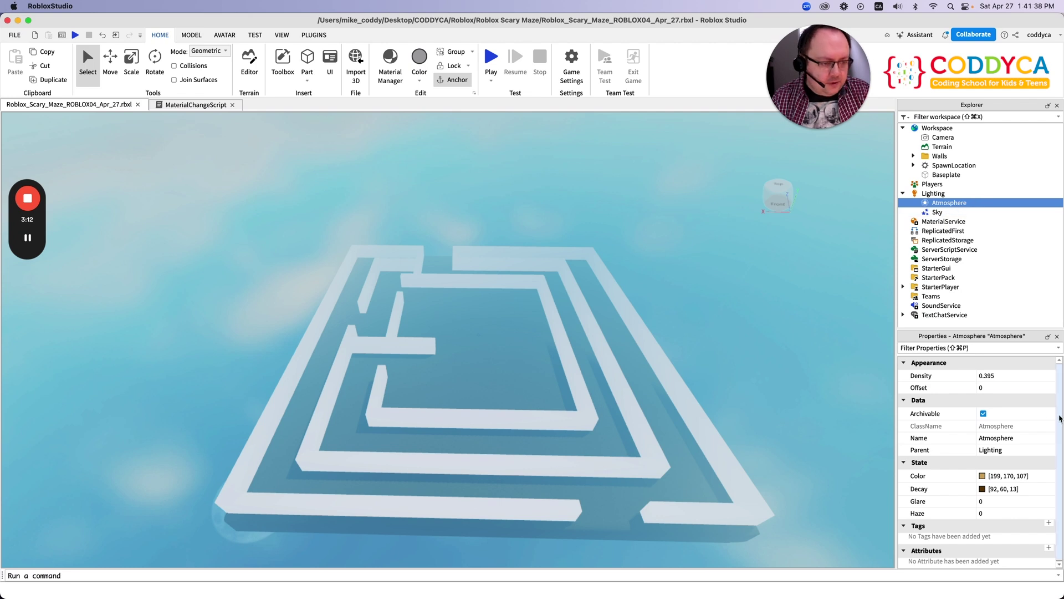
{"action": "left_click_drag", "start_coordinate": [1061, 406], "coordinate": [1062, 432]}
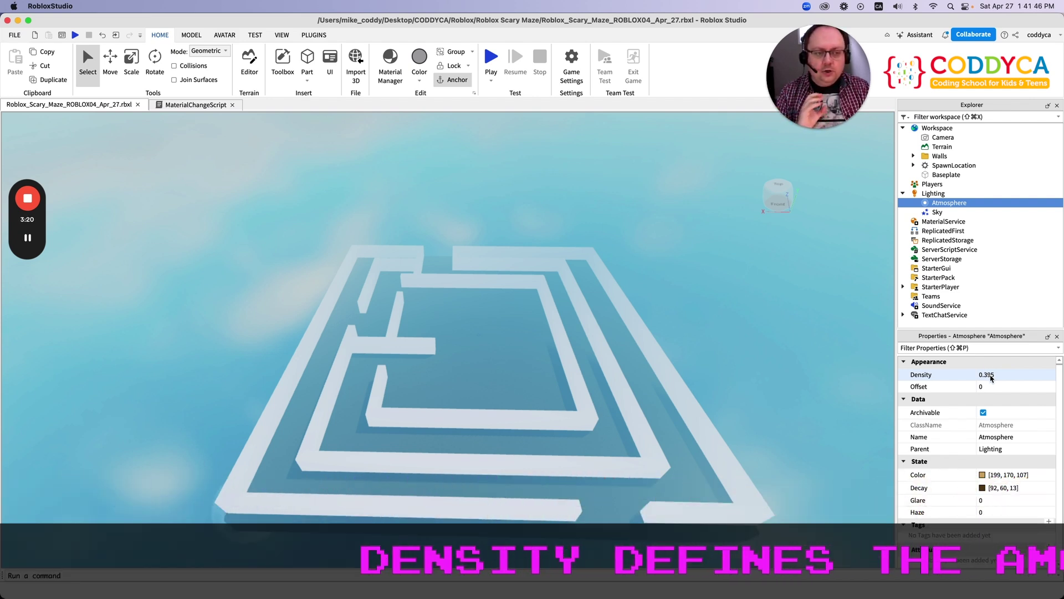
{"action": "left_click", "coordinate": [989, 376]}
{"action": "mouse_move", "coordinate": [1035, 376]}
{"action": "left_mouse_down"}
{"action": "mouse_move", "coordinate": [1019, 378]}
{"action": "mouse_move", "coordinate": [1050, 380]}
{"action": "left_mouse_up"}
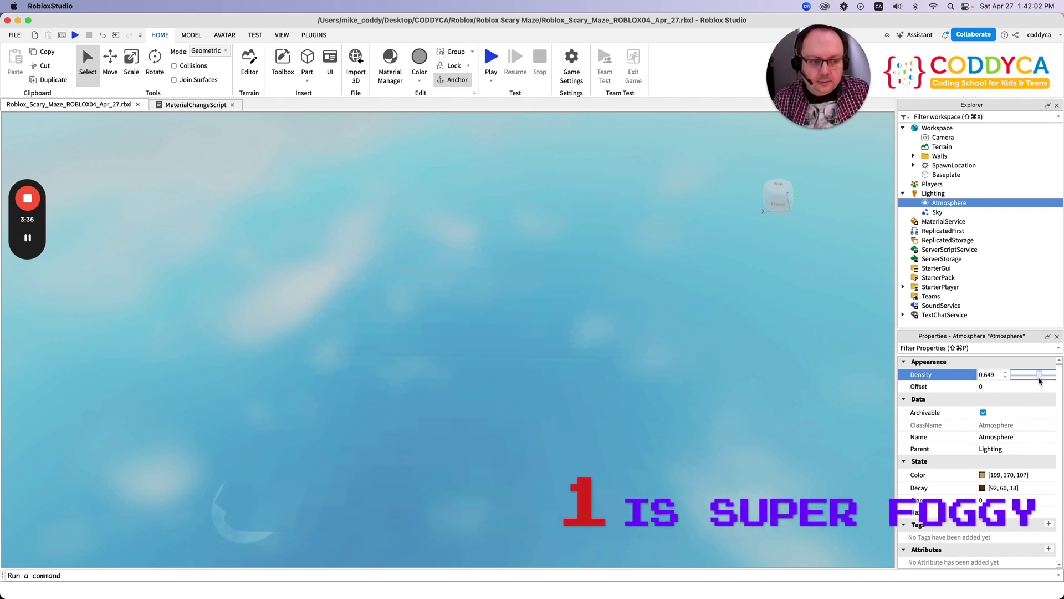
{"action": "left_click_drag", "start_coordinate": [1051, 375], "coordinate": [1036, 376]}
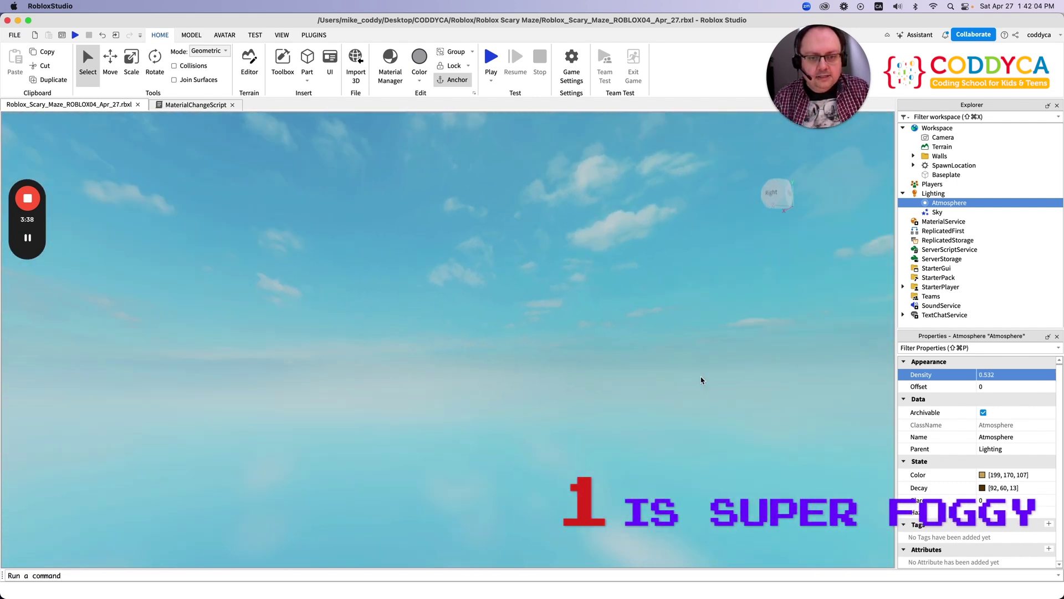
{"action": "right_click_drag", "start_coordinate": [703, 380], "coordinate": [701, 380]}
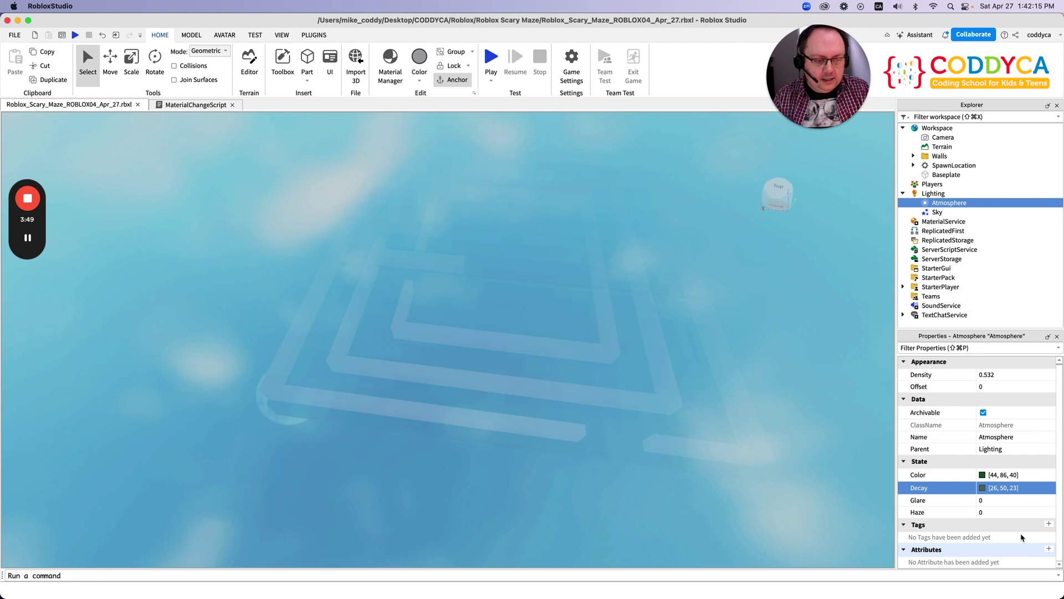
Raise the Atmosphere Haze to 1.69 and the Density to 0.636.
{"action": "left_click_drag", "start_coordinate": [1011, 513], "coordinate": [1028, 516]}
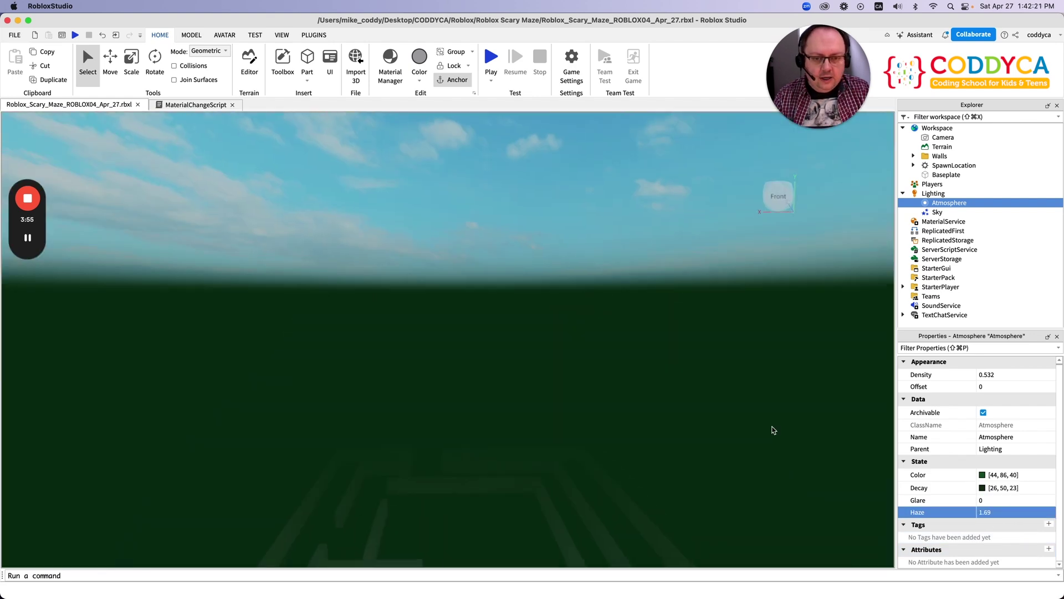
{"action": "right_click_drag", "start_coordinate": [772, 427], "coordinate": [773, 430]}
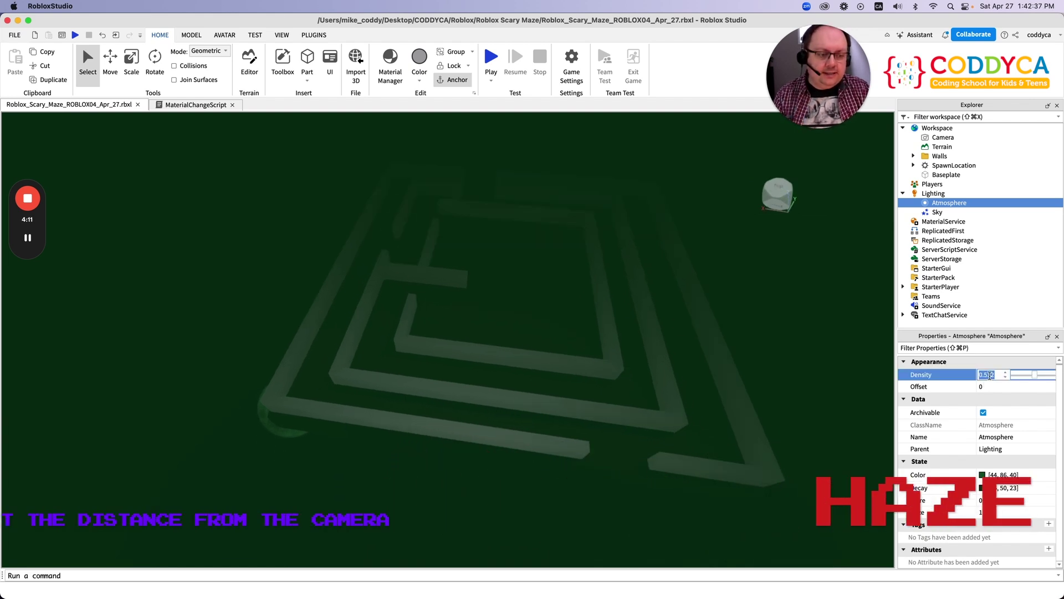
{"action": "left_click_drag", "start_coordinate": [1023, 377], "coordinate": [1053, 378]}
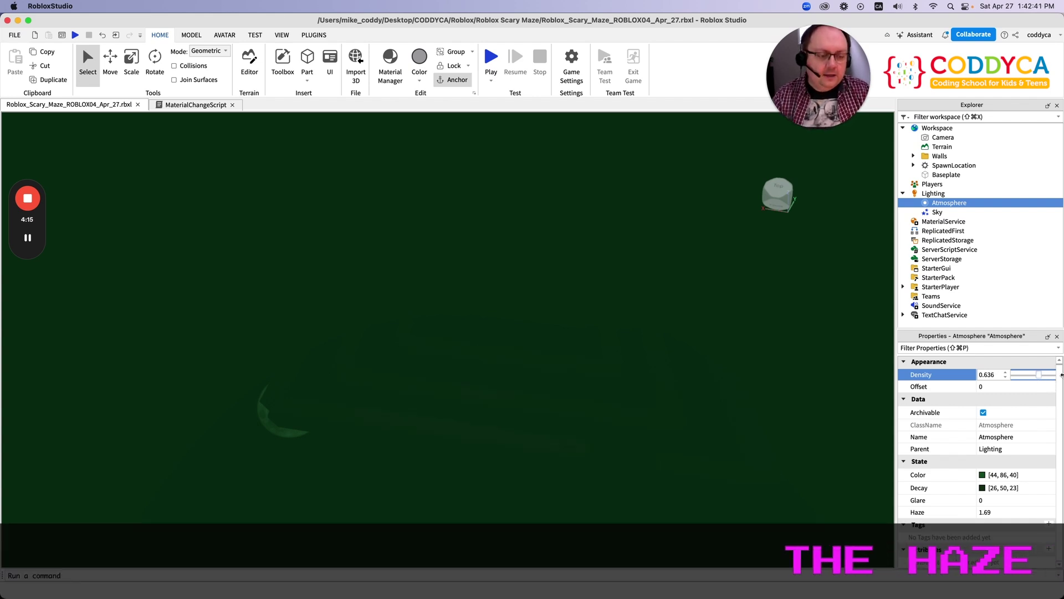
{"action": "left_click", "coordinate": [1001, 514]}
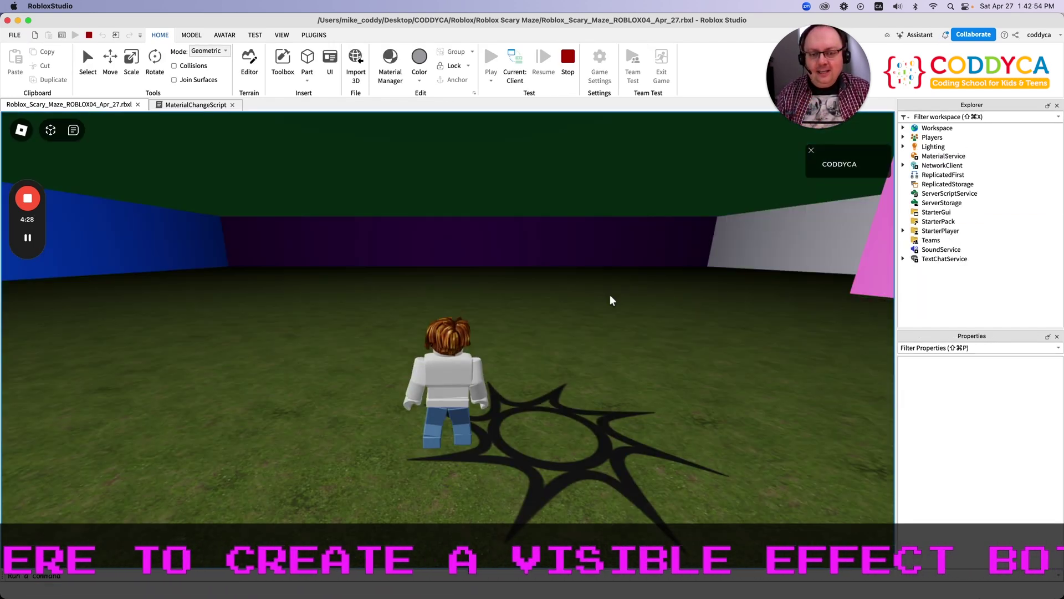
Walk the character and look around the walls in the fog, then end the playtest.
{"action": "key", "text": "w"}
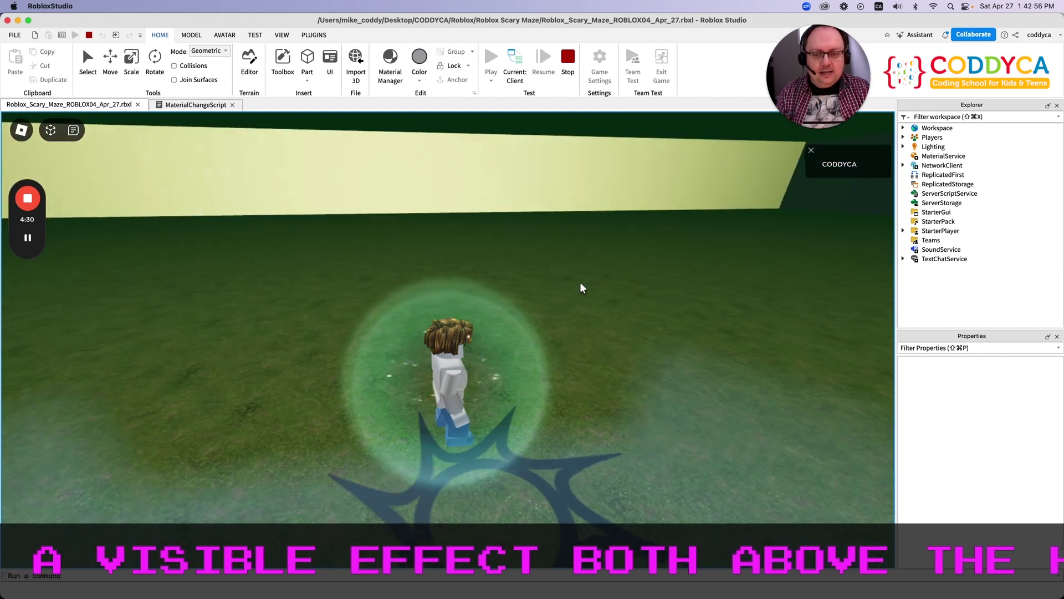
{"action": "right_click_drag", "start_coordinate": [580, 281], "coordinate": [415, 282]}
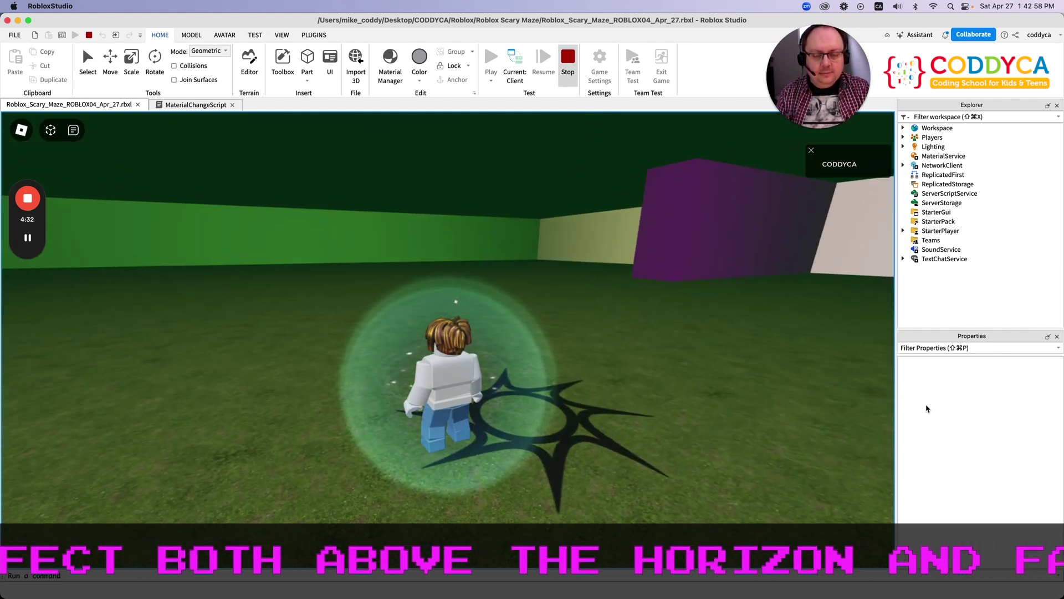
{"action": "key", "text": "shift+F5"}
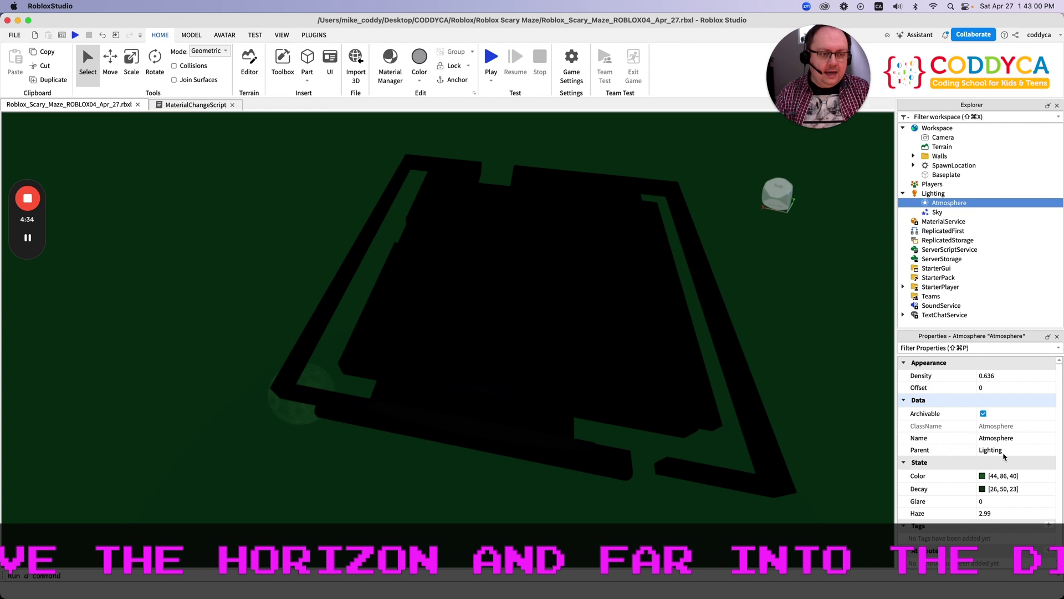
Set Atmosphere Density to 1 and Haze to 4.81, then start a playtest.
{"action": "left_click_drag", "start_coordinate": [1018, 375], "coordinate": [1052, 381]}
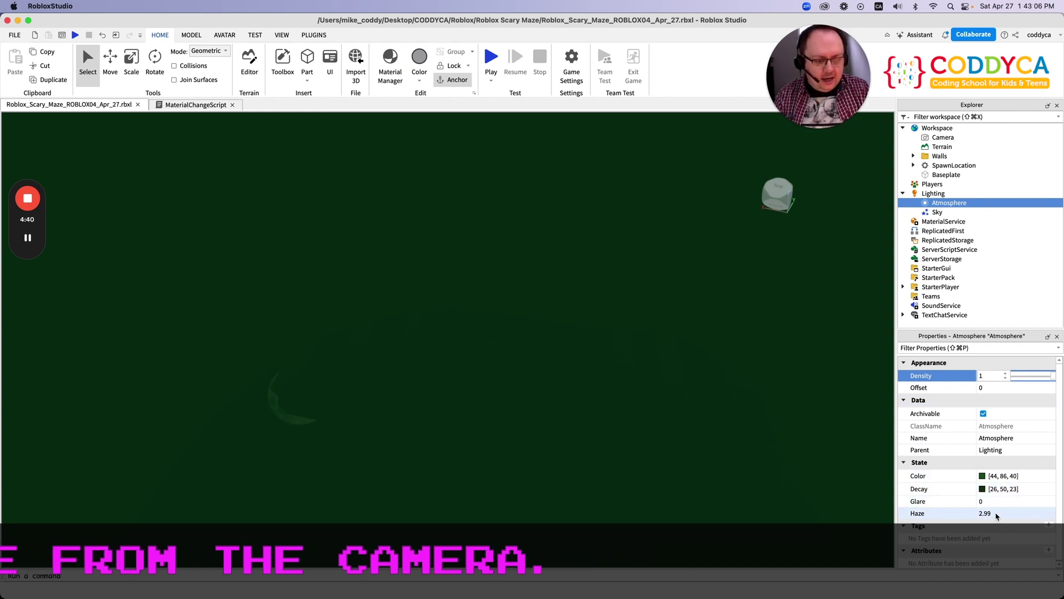
{"action": "left_click", "coordinate": [1024, 513]}
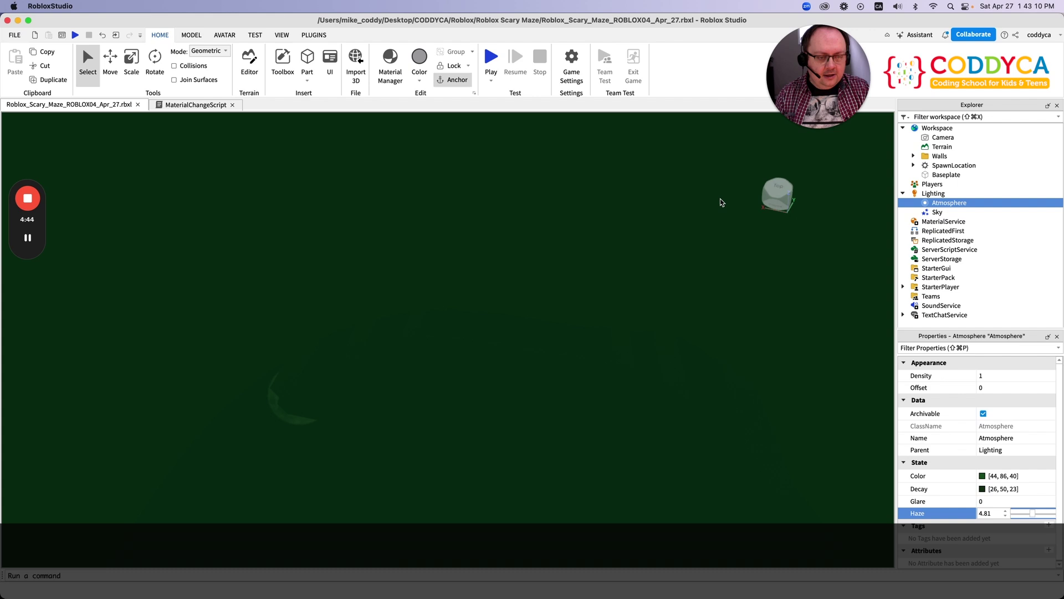
{"action": "left_click", "coordinate": [491, 57]}
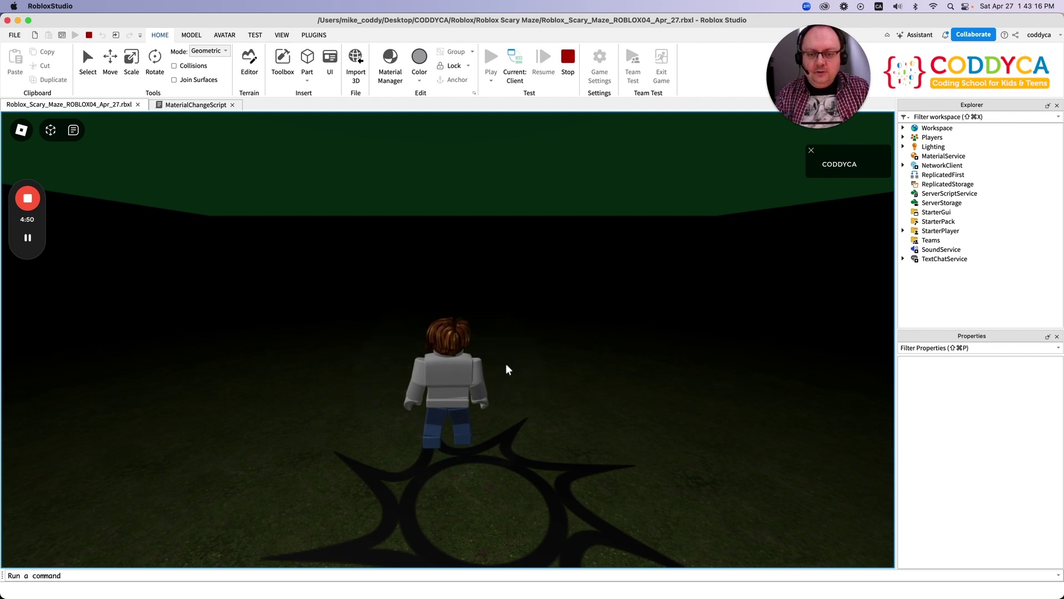
Run the character forward, back and sideways past the decal, deep into the green fog.
{"action": "key", "text": "w"}
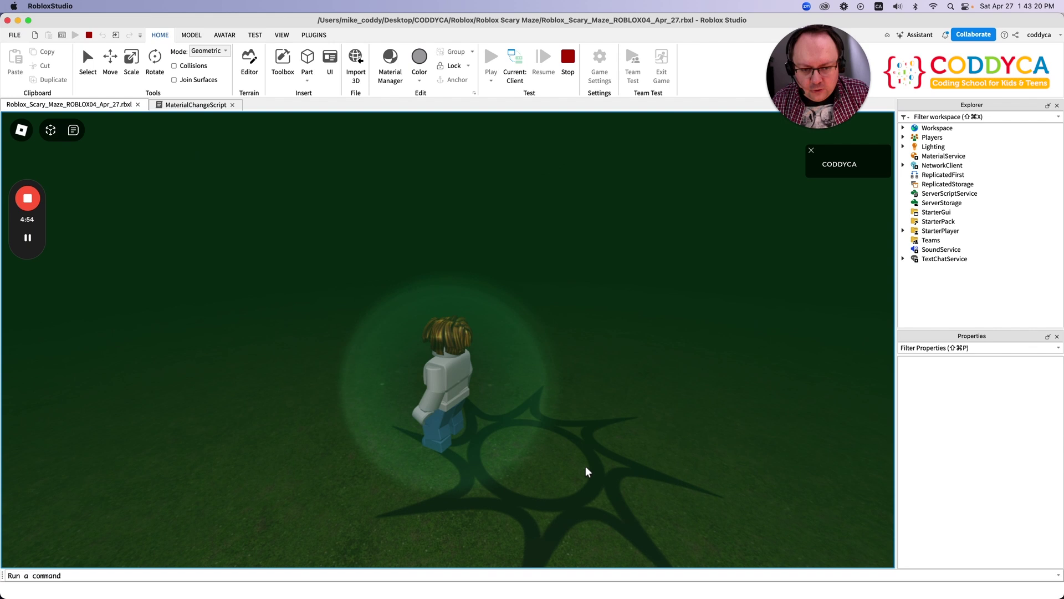
{"action": "key", "text": "w"}
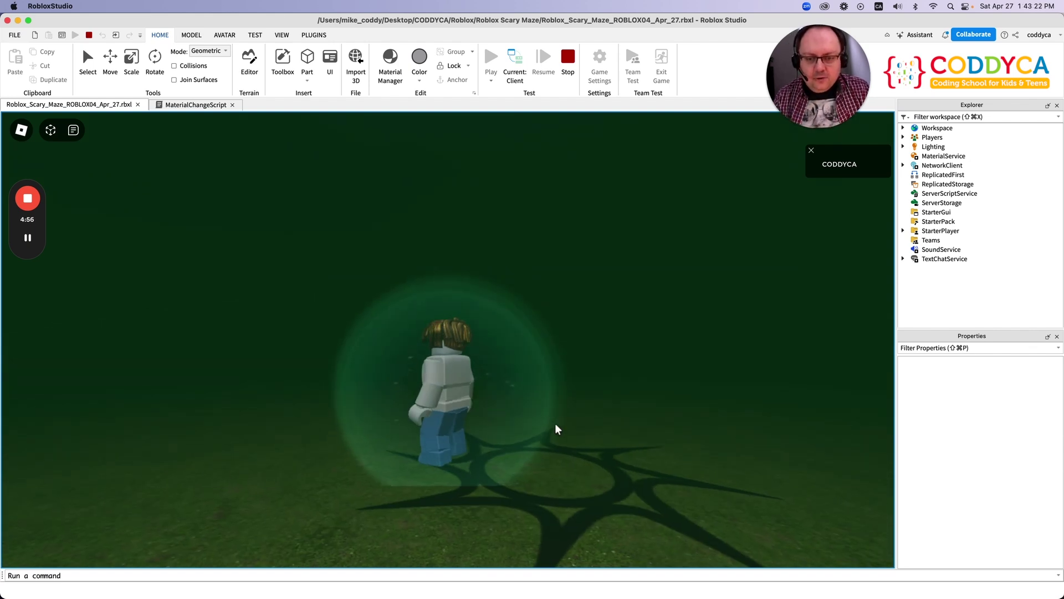
{"action": "key", "text": "s"}
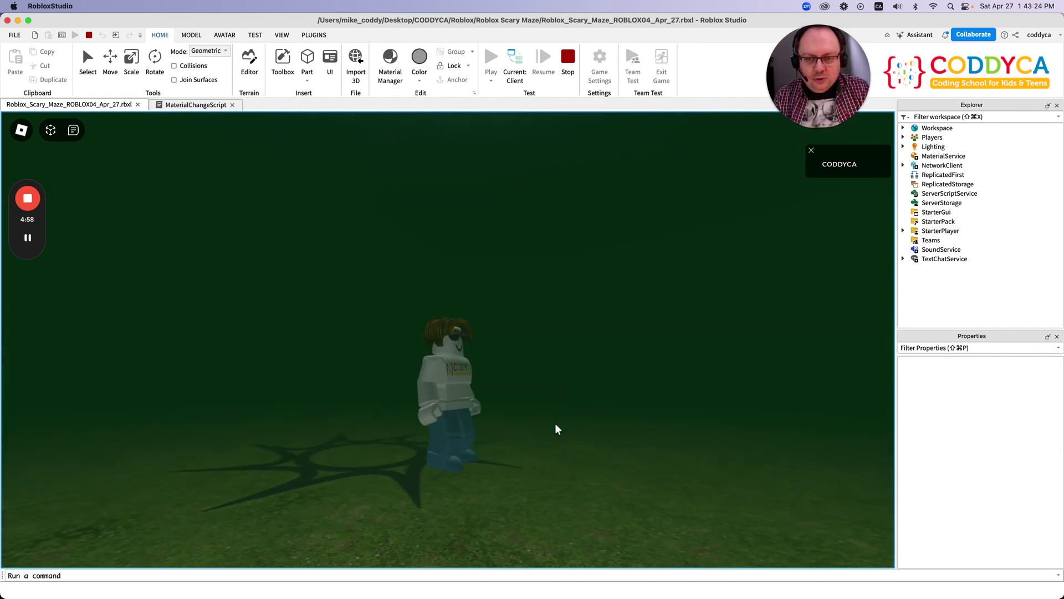
{"action": "key", "text": "w"}
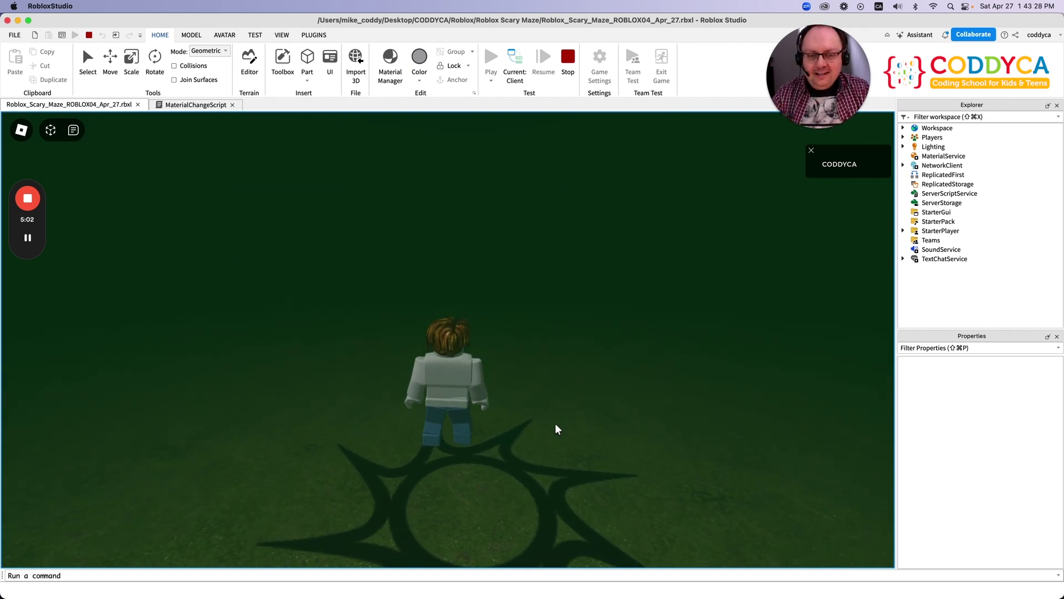
{"action": "key", "text": "a"}
{"action": "key", "text": "d"}
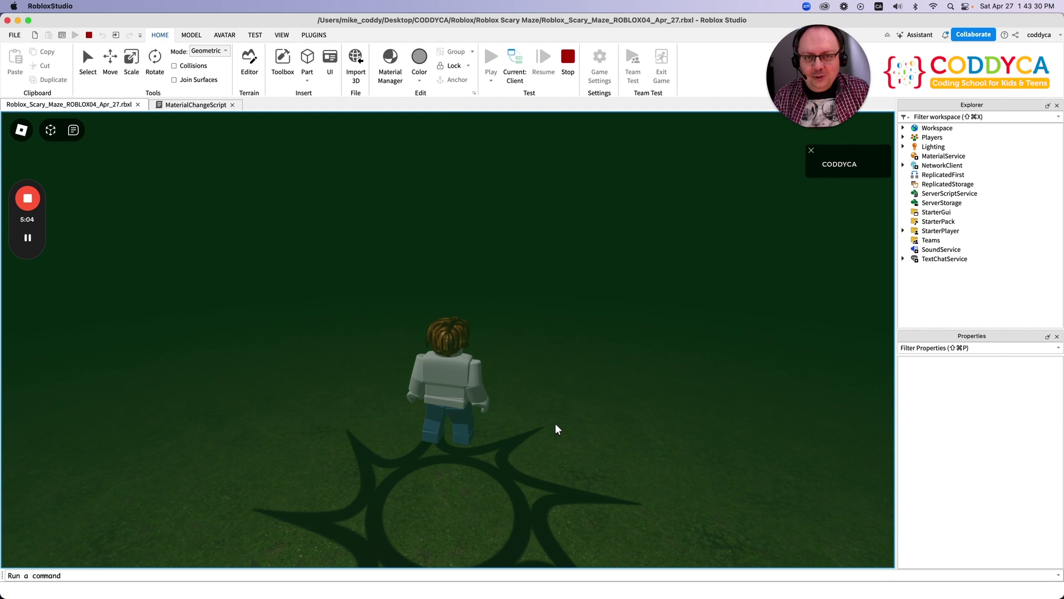
{"action": "key", "text": "w"}
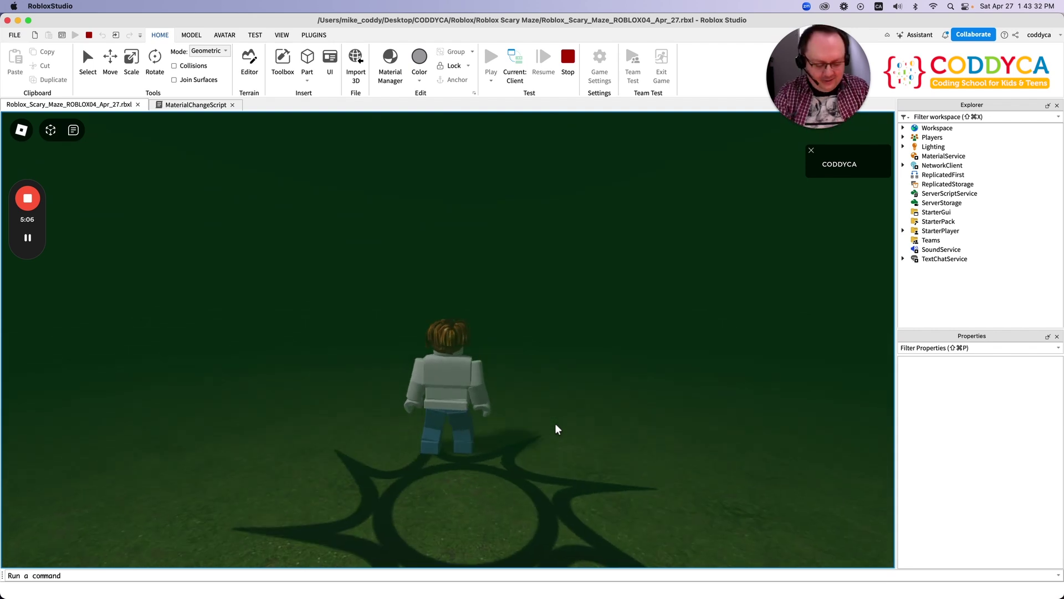
{"action": "key", "text": "w"}
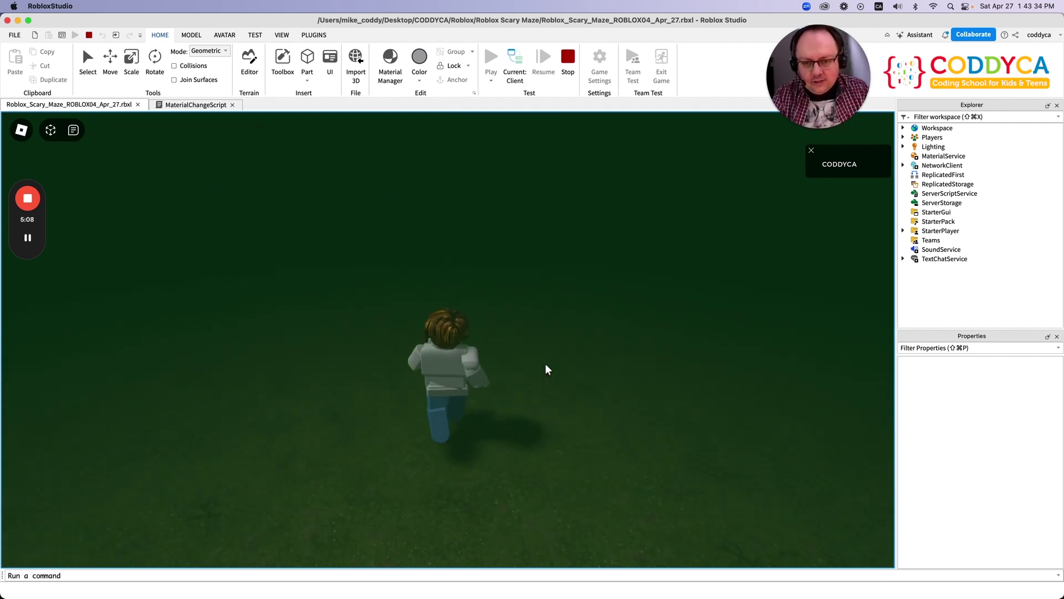
{"action": "key", "text": "w"}
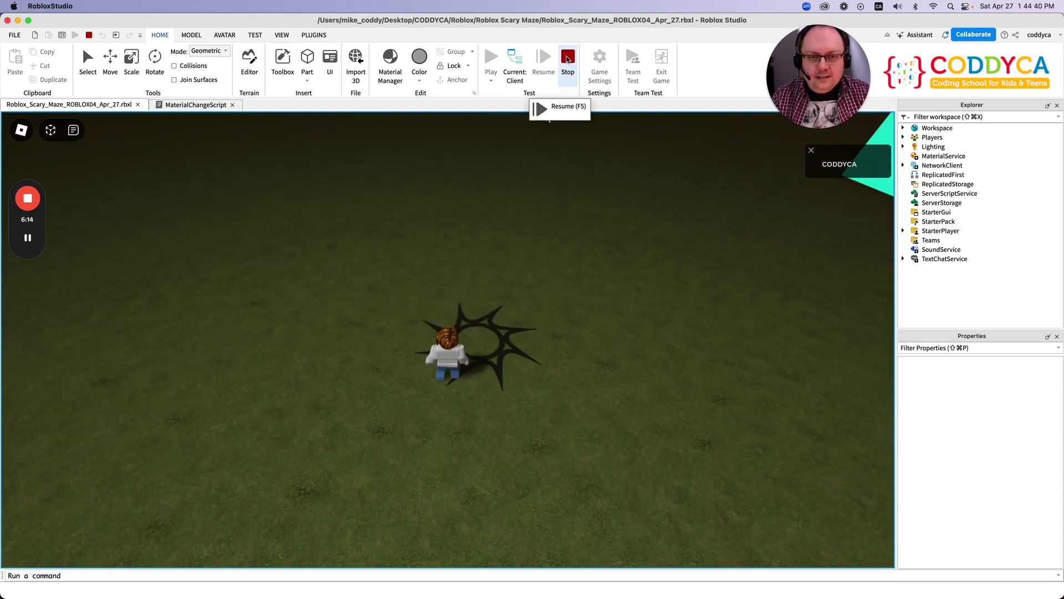
Stop the playtest and orbit the view over the dark maze.
{"action": "left_click", "coordinate": [568, 62]}
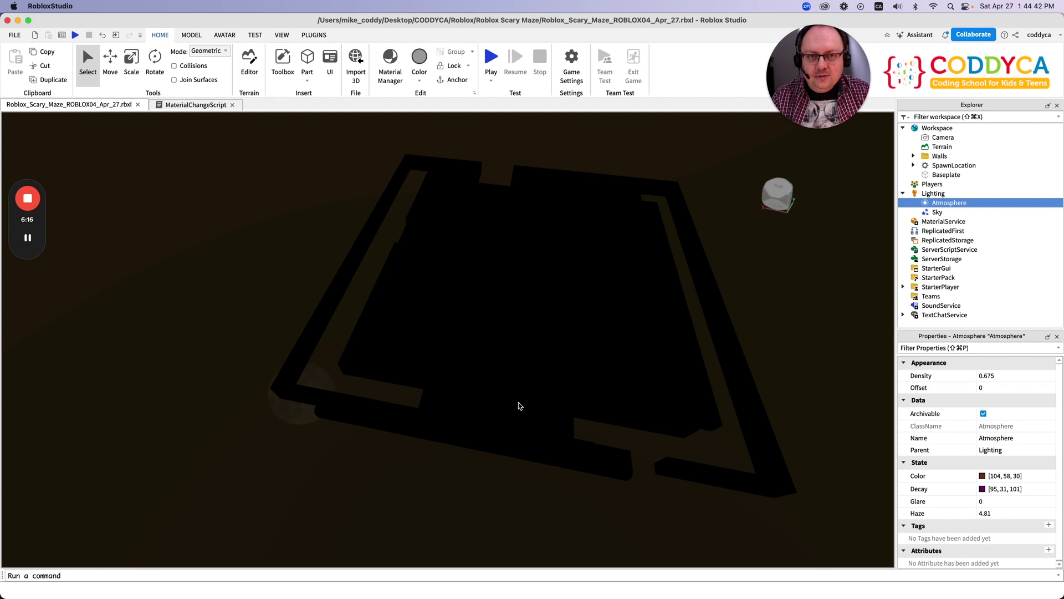
{"action": "middle_click_drag", "start_coordinate": [526, 412], "coordinate": [523, 447]}
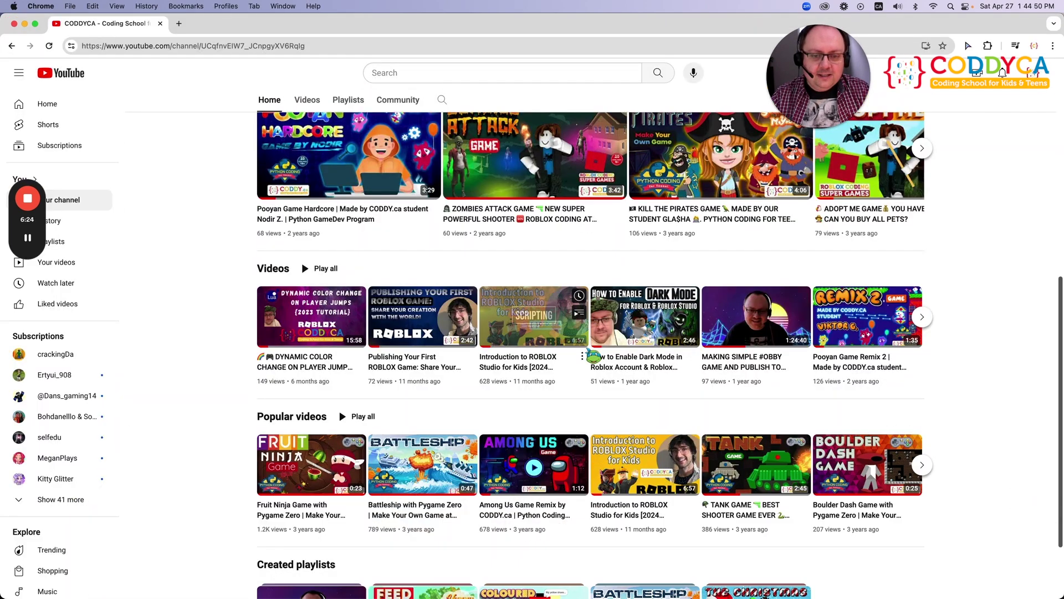
{"action": "scroll", "coordinate": [593, 355], "scroll_direction": "up", "scroll_amount": 10}
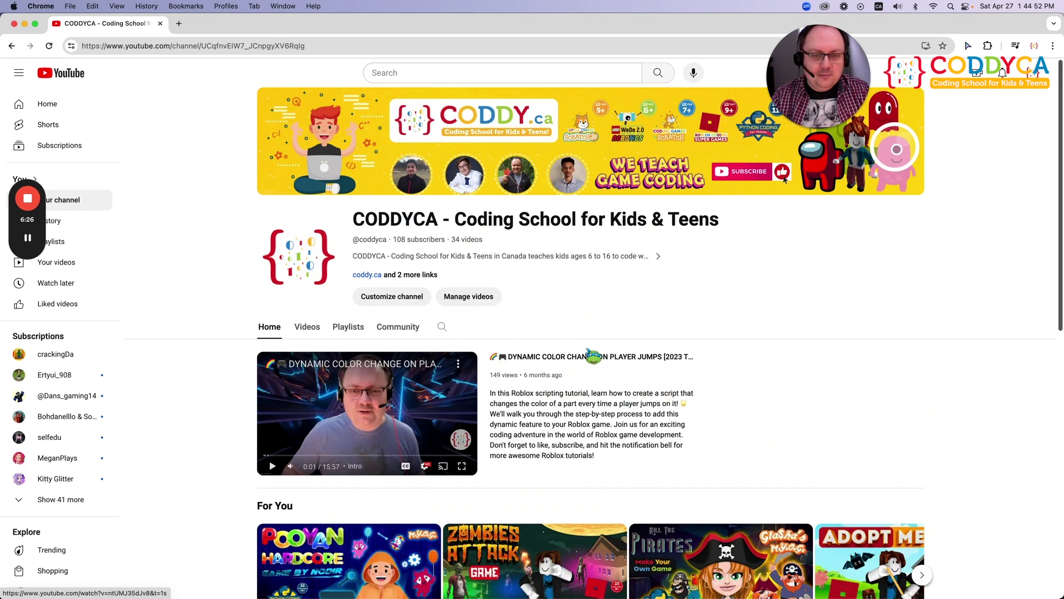